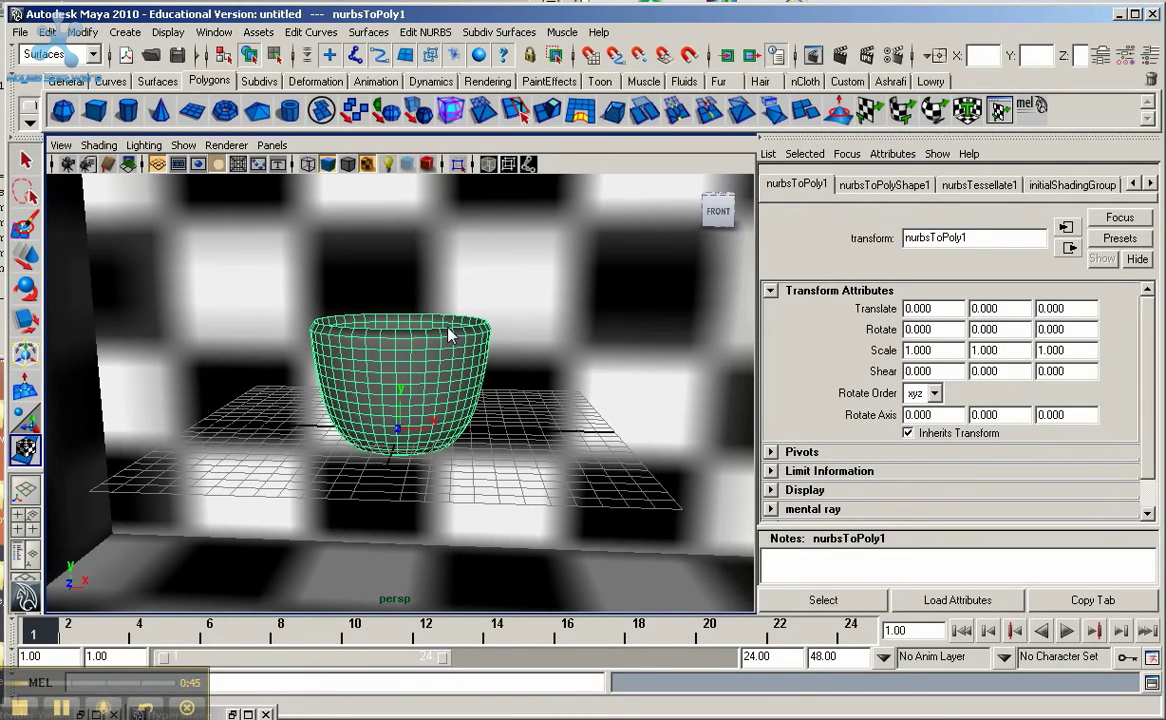
Set anti-aliasing quality to 3D motion blur production with Raytracing Quality enabled.
{"action": "left_click", "coordinate": [891, 57]}
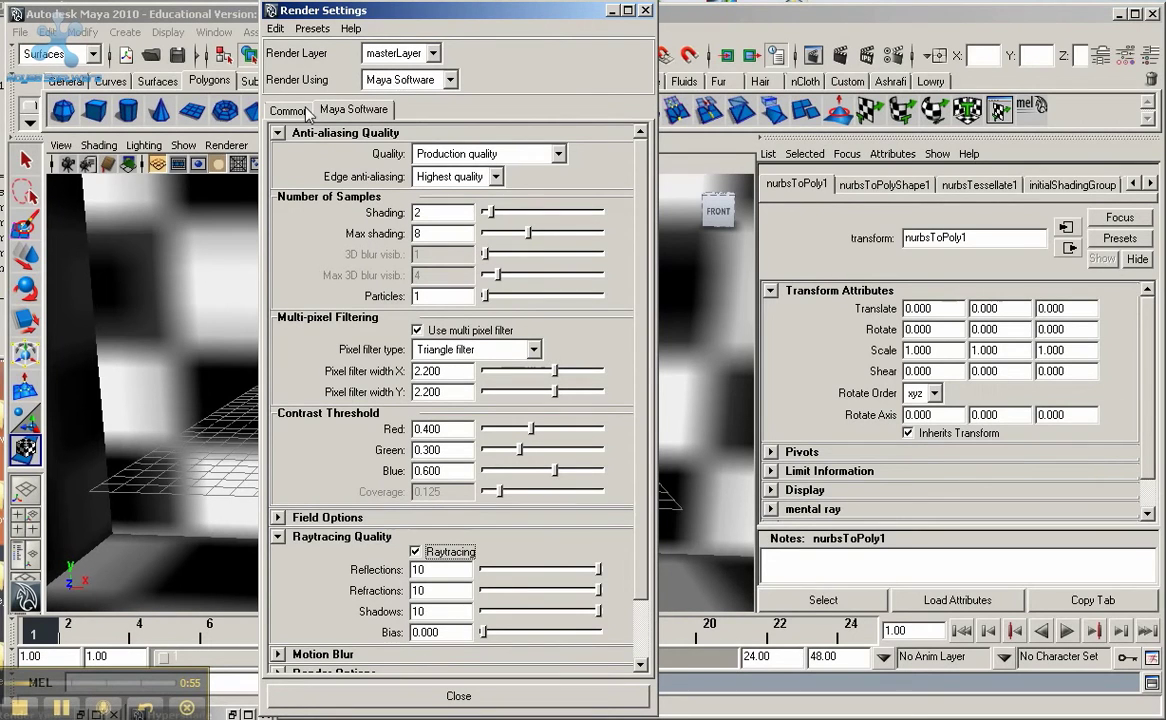
{"action": "left_click", "coordinate": [467, 155]}
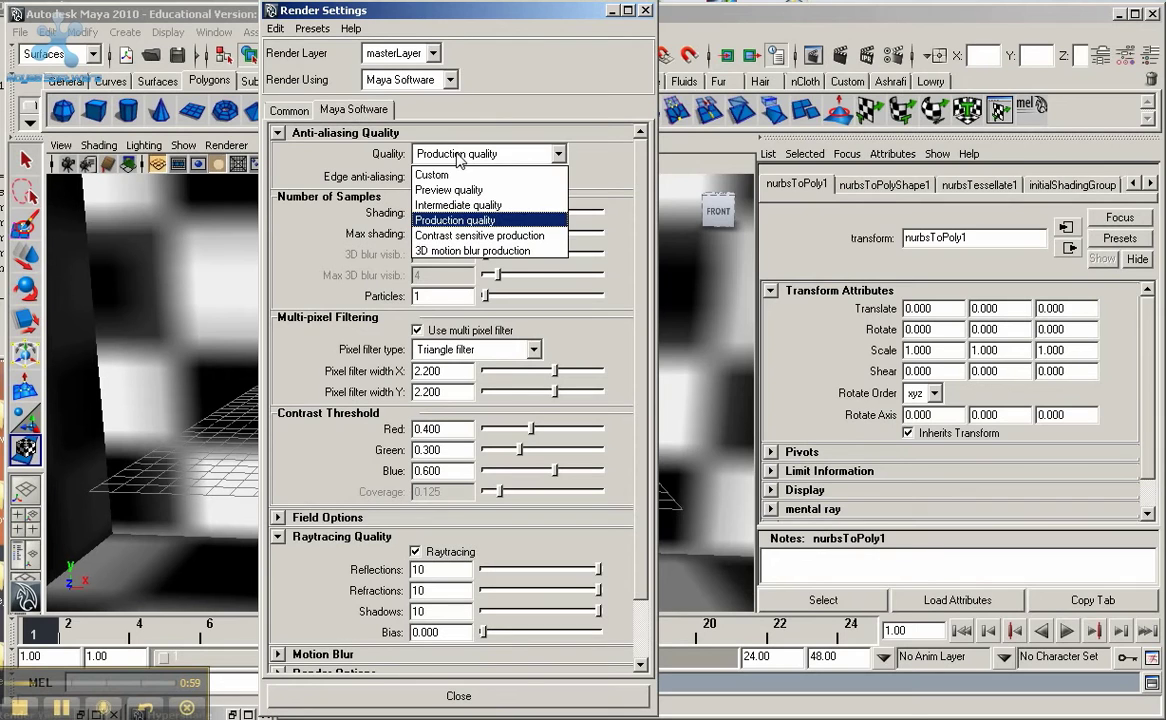
{"action": "left_click", "coordinate": [467, 224]}
{"action": "key", "text": "Down"}
{"action": "key", "text": "Down"}
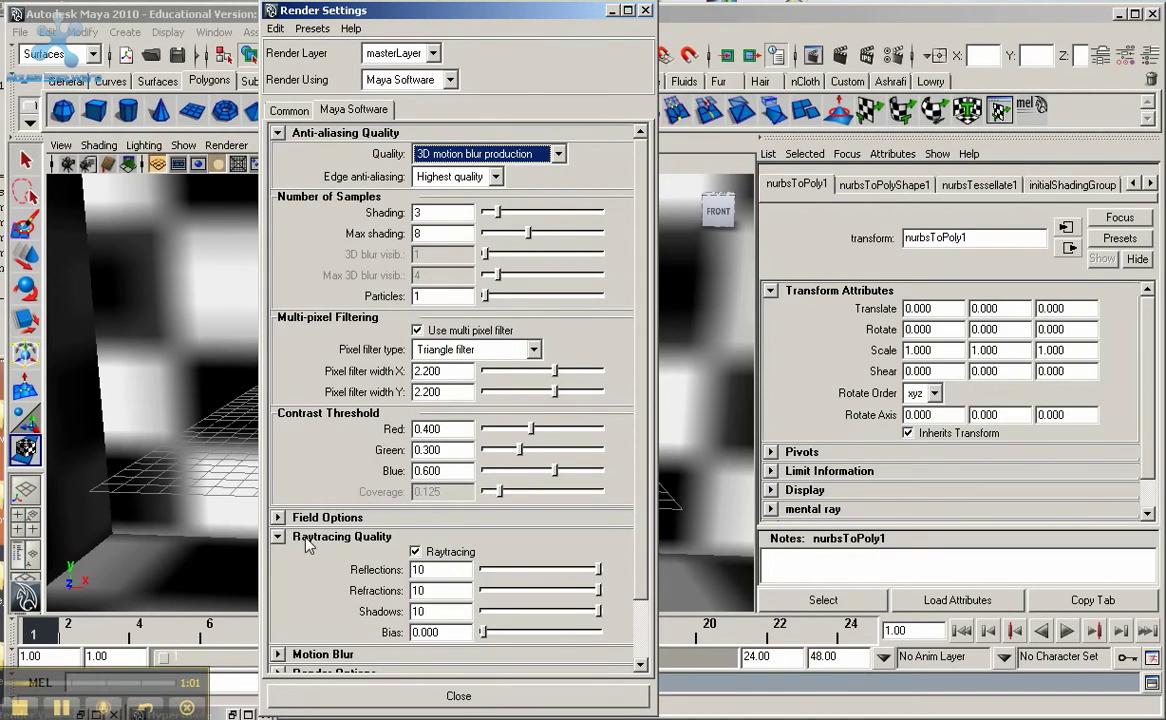
{"action": "left_click", "coordinate": [278, 537]}
{"action": "left_click", "coordinate": [278, 537]}
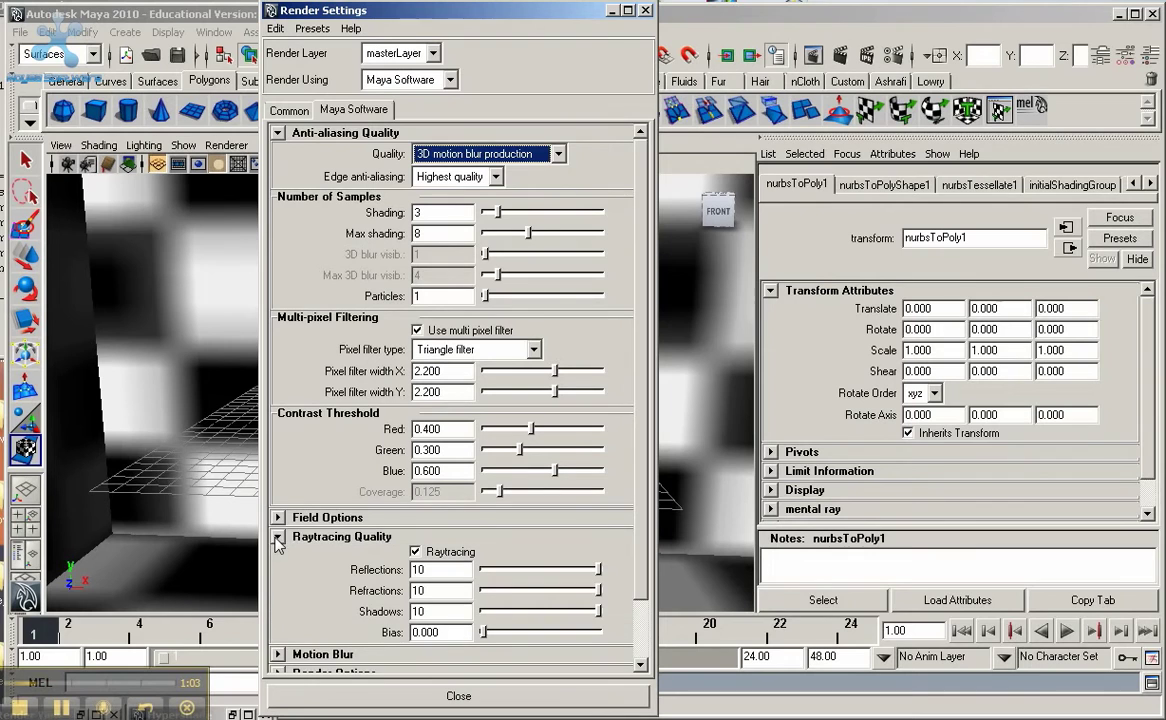
{"action": "left_click", "coordinate": [458, 696]}
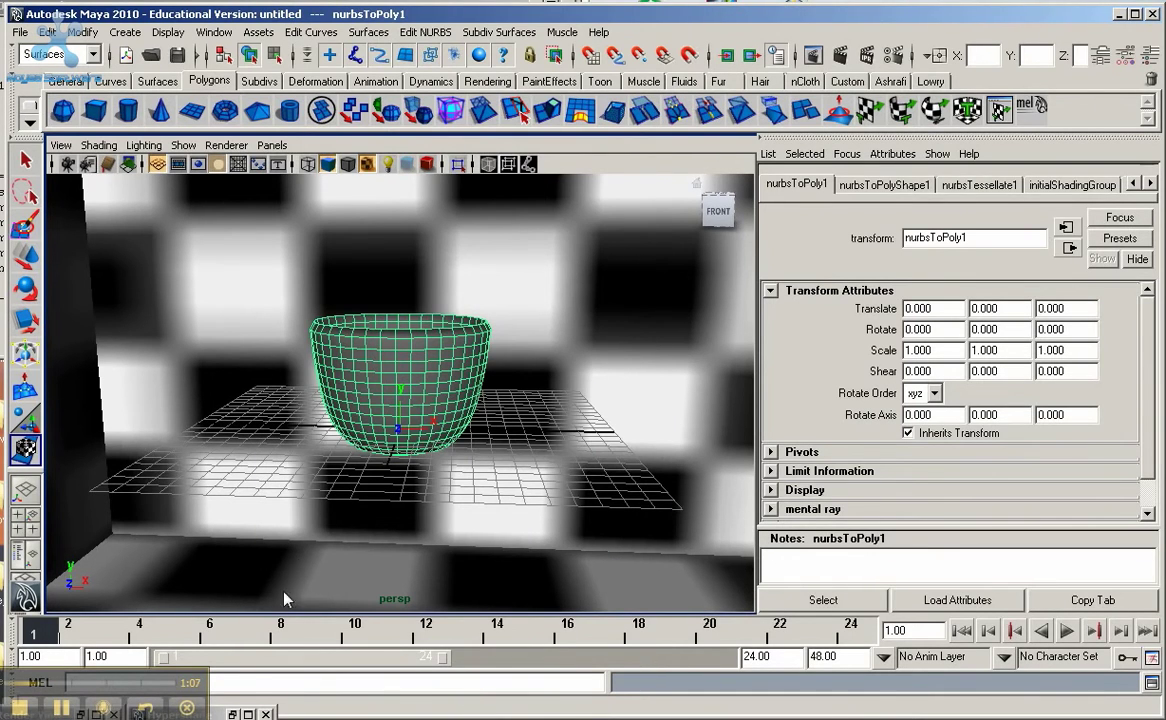
Open the Hypershade from Window > Rendering Editors to show the phong2 and phong3 materials.
{"action": "left_click", "coordinate": [214, 32]}
{"action": "mouse_move", "coordinate": [218, 76]}
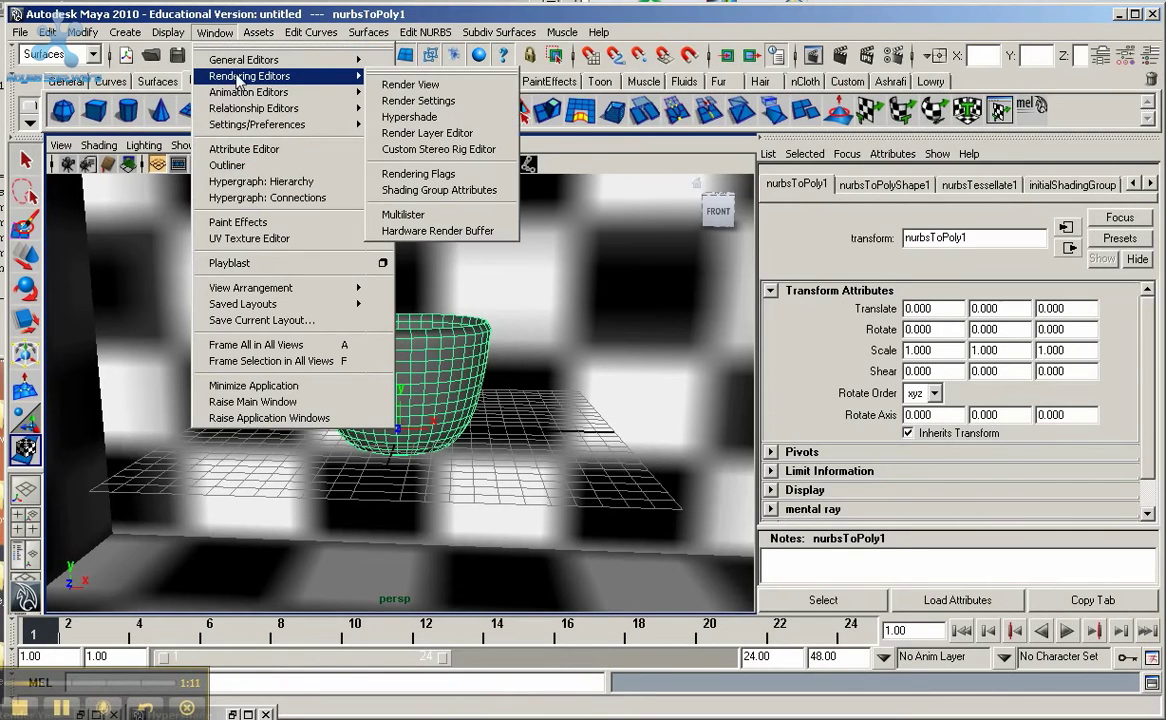
{"action": "left_click", "coordinate": [411, 117]}
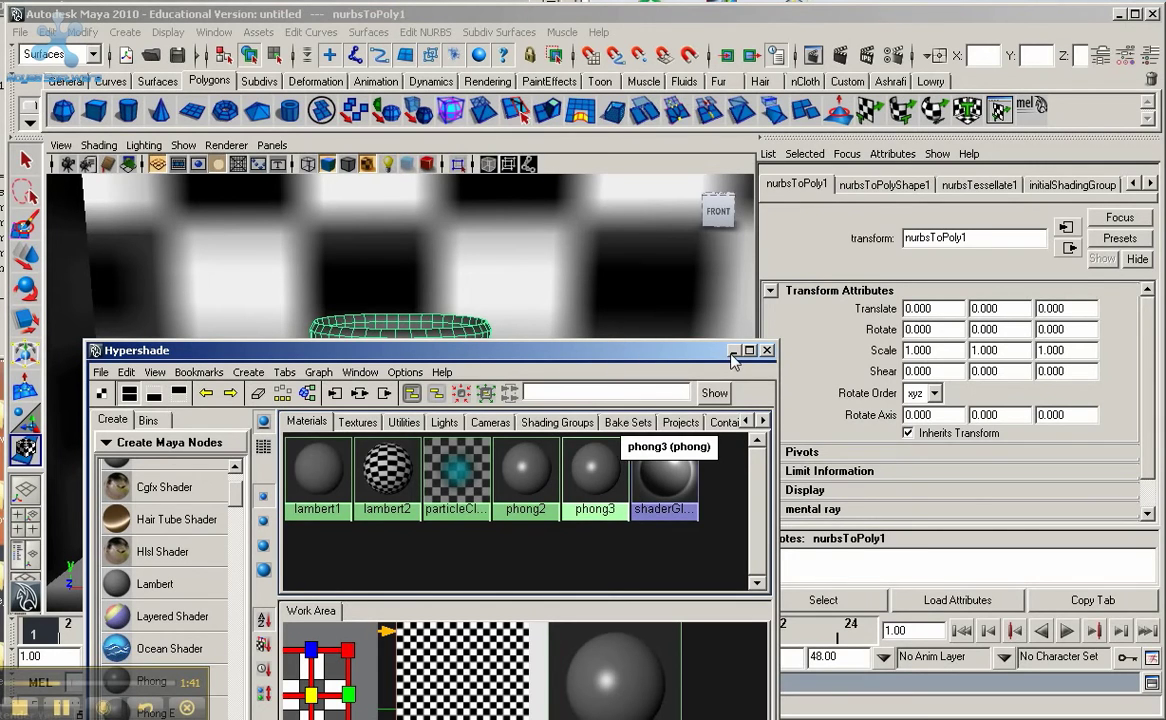
Select phong2 and slide its Transparency partway to make it semi-transparent.
{"action": "left_click", "coordinate": [527, 470]}
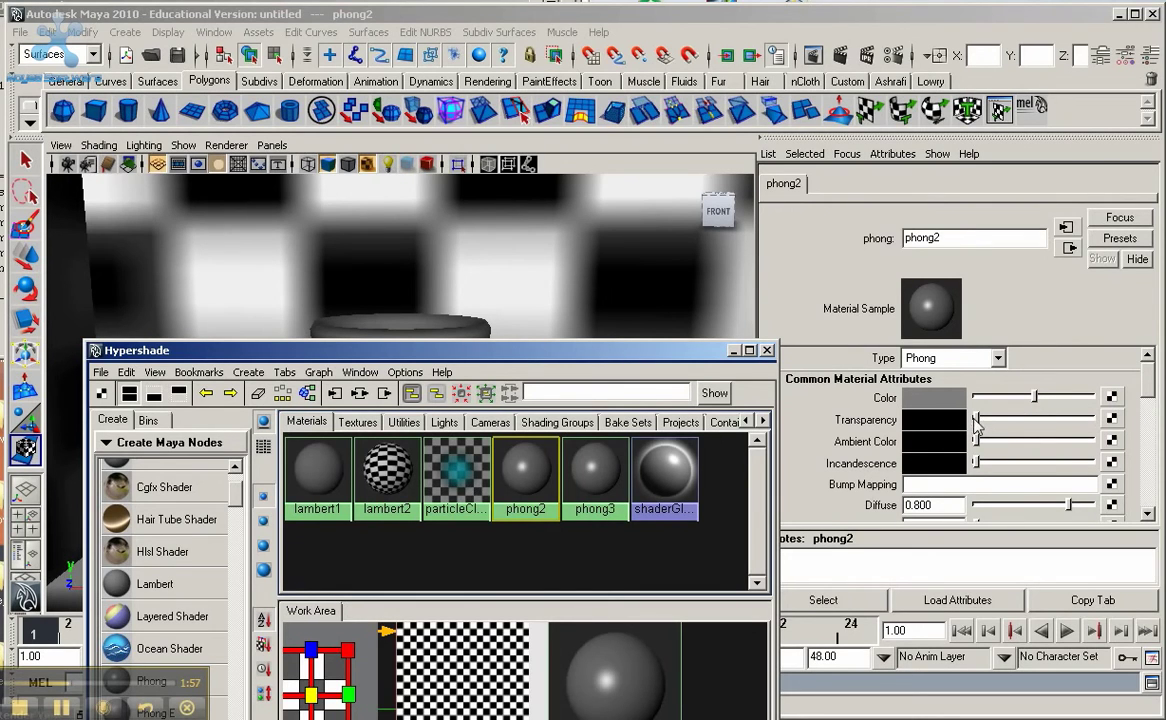
{"action": "left_click_drag", "start_coordinate": [978, 419], "coordinate": [1026, 420]}
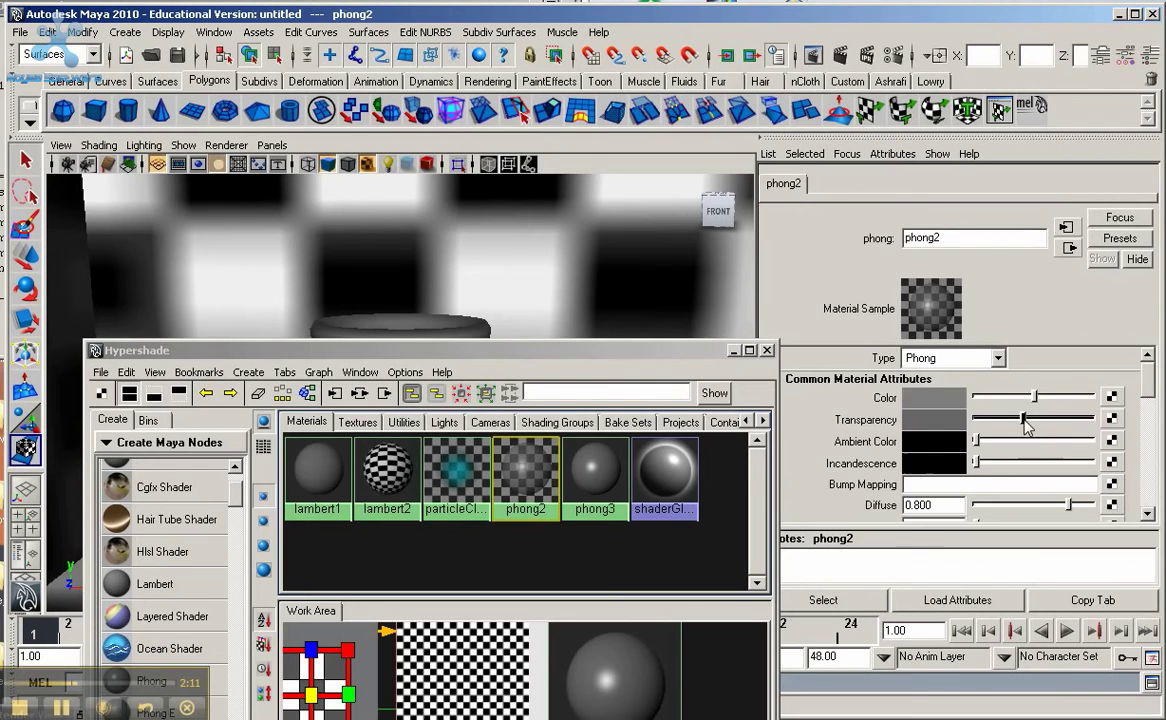
{"action": "left_click_drag", "start_coordinate": [1150, 386], "coordinate": [1152, 430]}
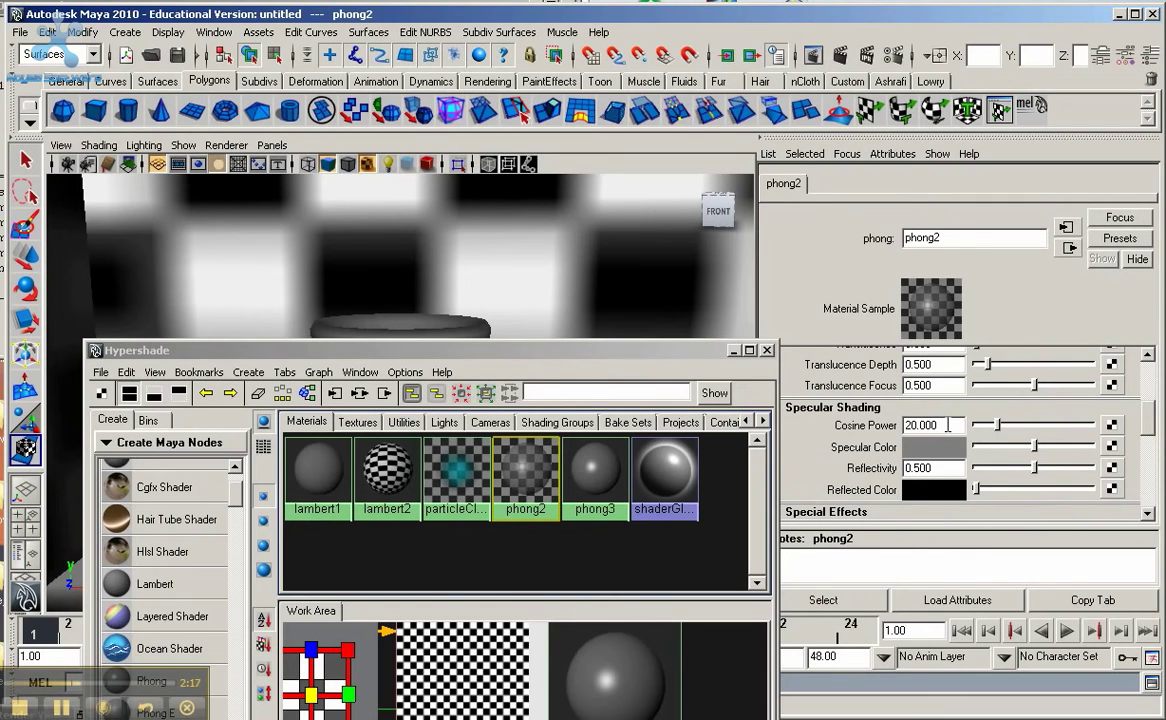
Raise phong2's Cosine Power to 25.49 and Reflectivity to 0.81.
{"action": "left_click_drag", "start_coordinate": [993, 428], "coordinate": [1085, 450]}
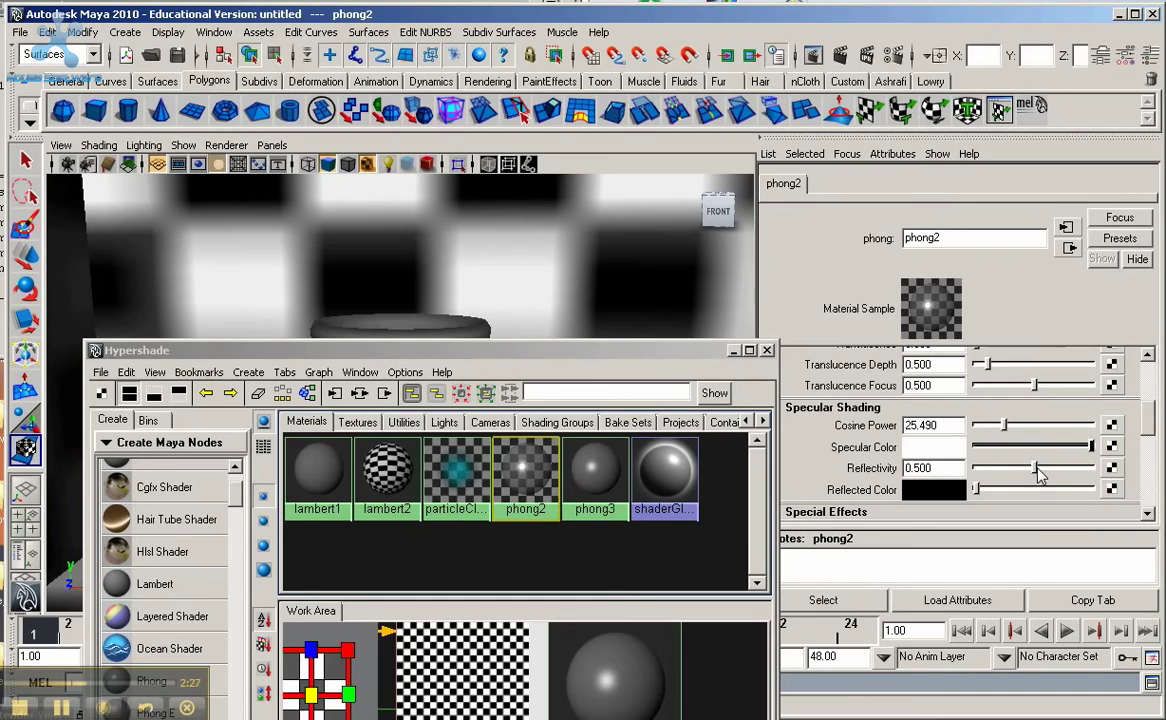
{"action": "left_click_drag", "start_coordinate": [1037, 467], "coordinate": [1066, 470]}
{"action": "key", "text": "ctrl+z"}
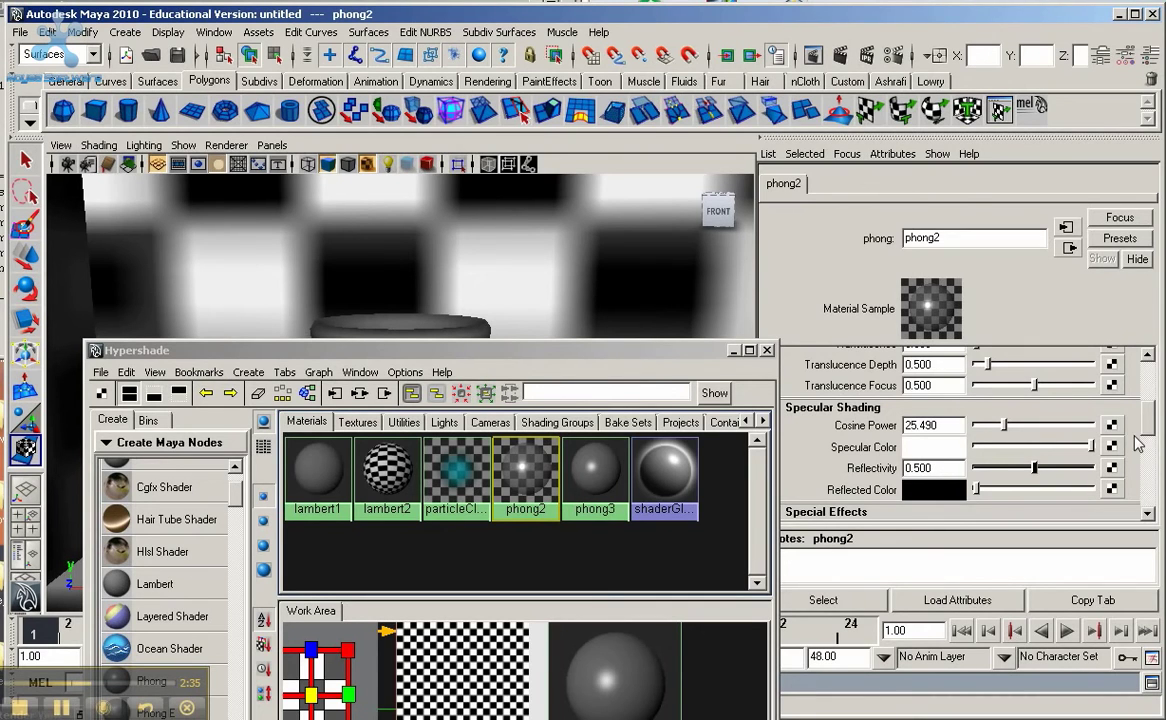
{"action": "left_click_drag", "start_coordinate": [1062, 470], "coordinate": [1071, 470]}
Enable refractions on phong2 with Refractive Index 1.5 and Refraction Limit 10.
{"action": "left_click_drag", "start_coordinate": [1150, 421], "coordinate": [1152, 458]}
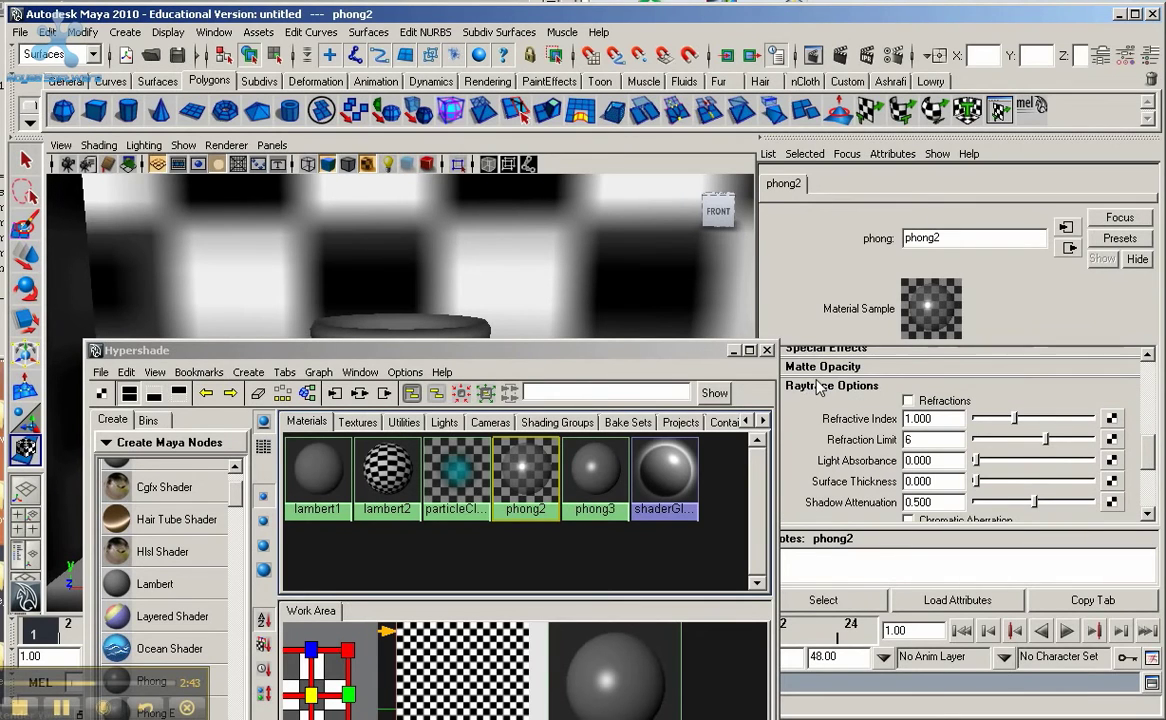
{"action": "left_click", "coordinate": [908, 401]}
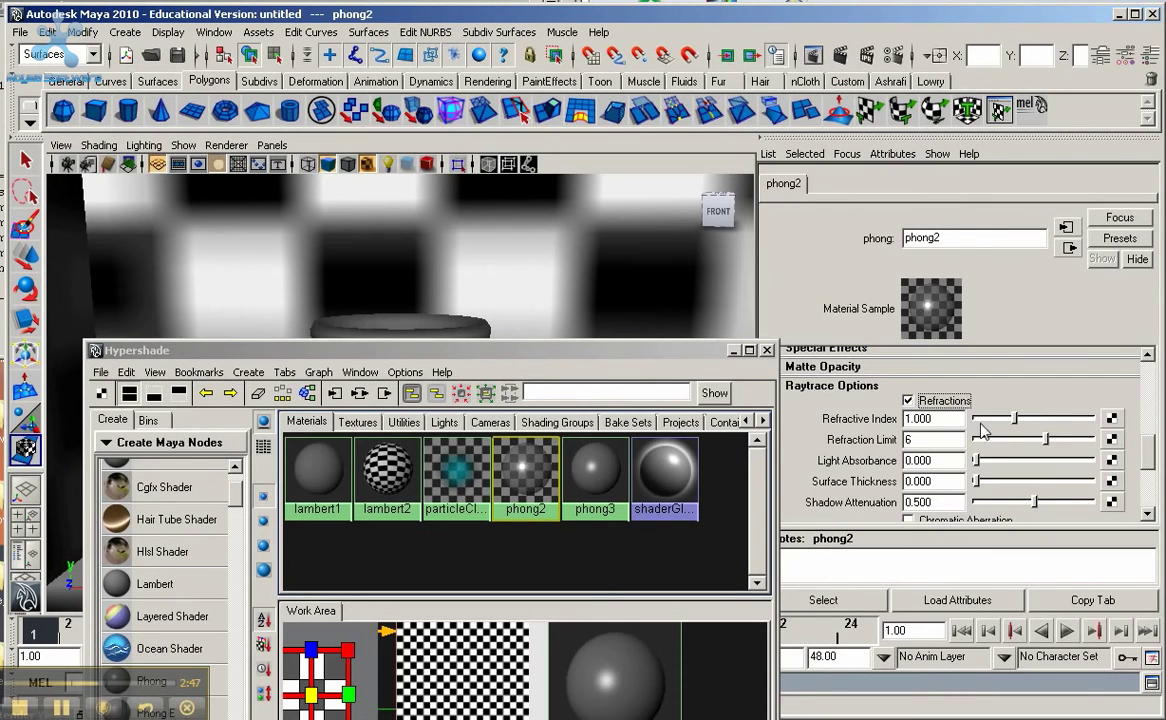
{"action": "double_click", "coordinate": [958, 419]}
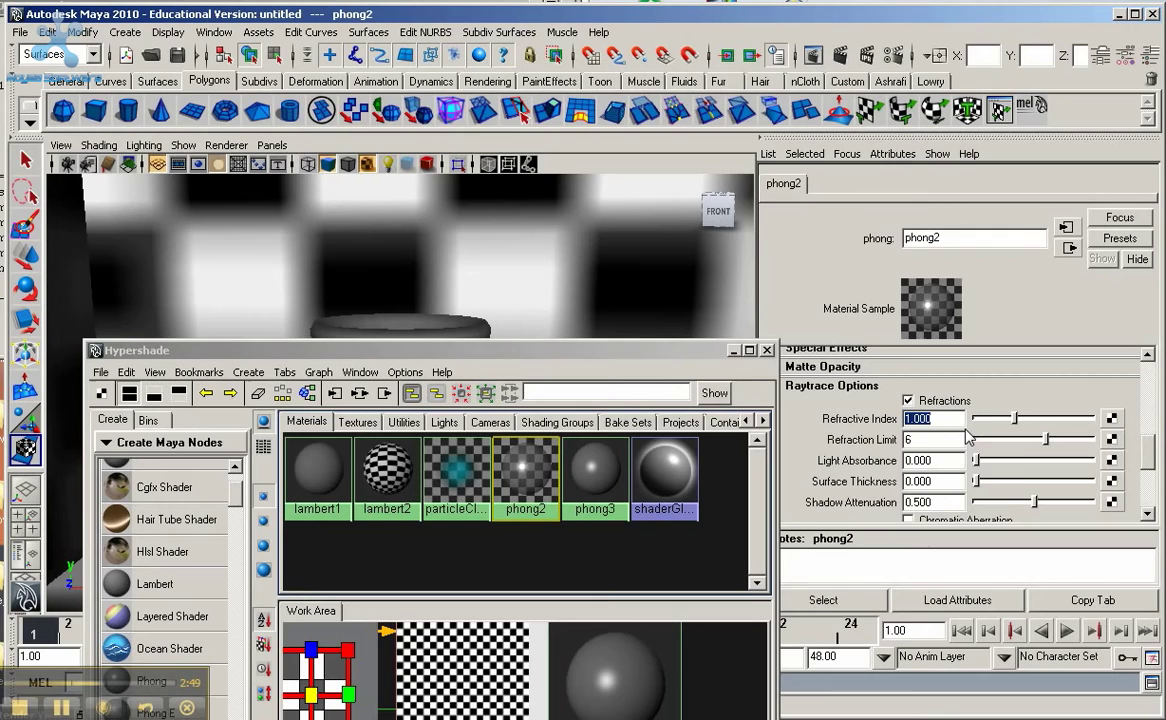
{"action": "type", "text": "1.5"}
{"action": "left_click_drag", "start_coordinate": [1046, 438], "coordinate": [1155, 456]}
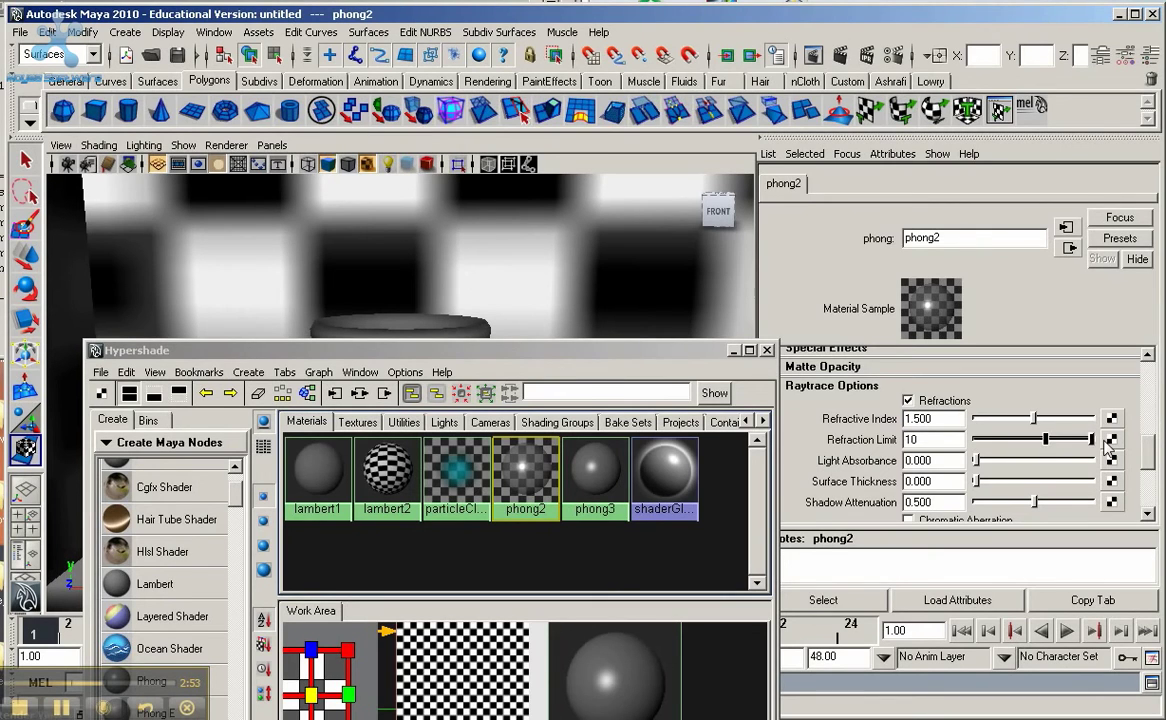
Set phong2's Light Absorbance to 2 and Surface Thickness to 0.1.
{"action": "double_click", "coordinate": [929, 458]}
{"action": "type", "text": "2"}
{"action": "key", "text": "Return"}
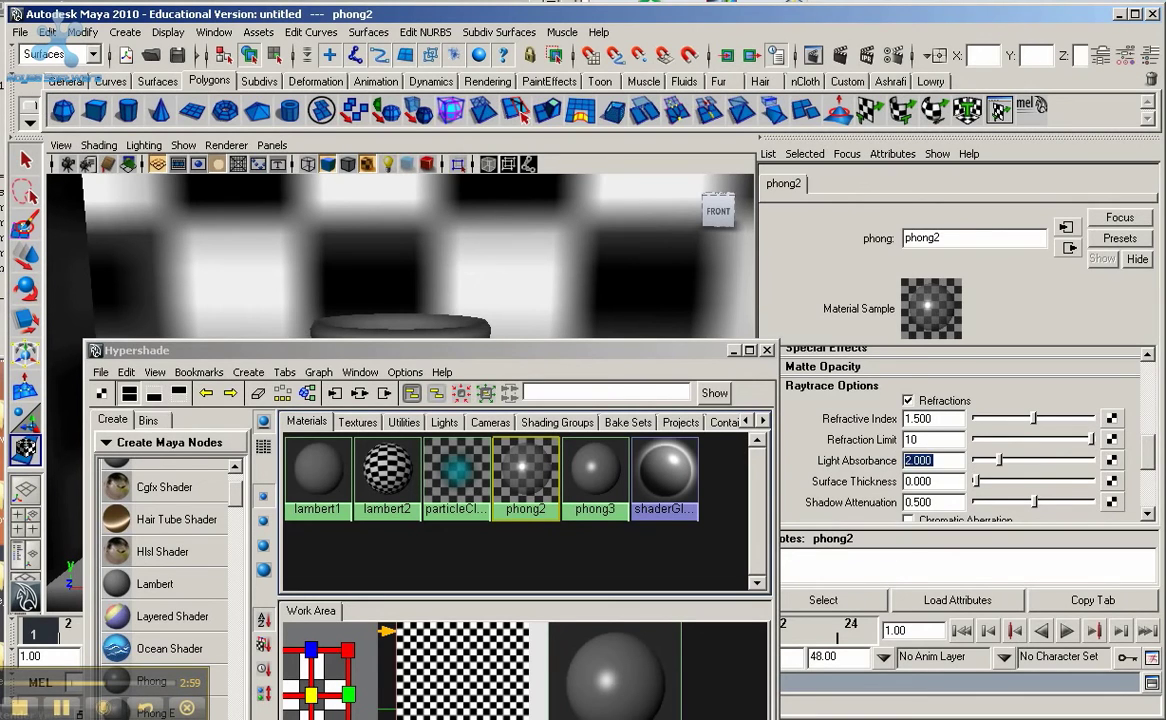
{"action": "left_click", "coordinate": [944, 482]}
{"action": "left_click_drag", "start_coordinate": [944, 482], "coordinate": [870, 487]}
{"action": "type", "text": ".1"}
{"action": "key", "text": "Return"}
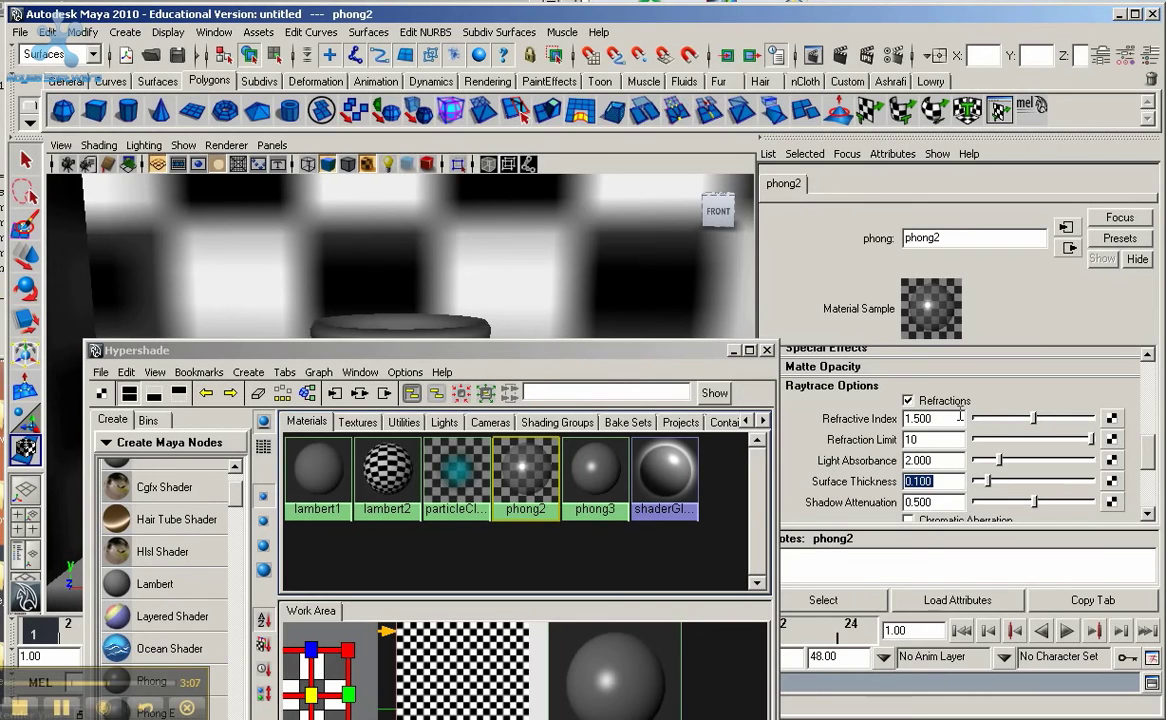
{"action": "scroll", "coordinate": [1060, 400], "scroll_direction": "down", "scroll_amount": 2}
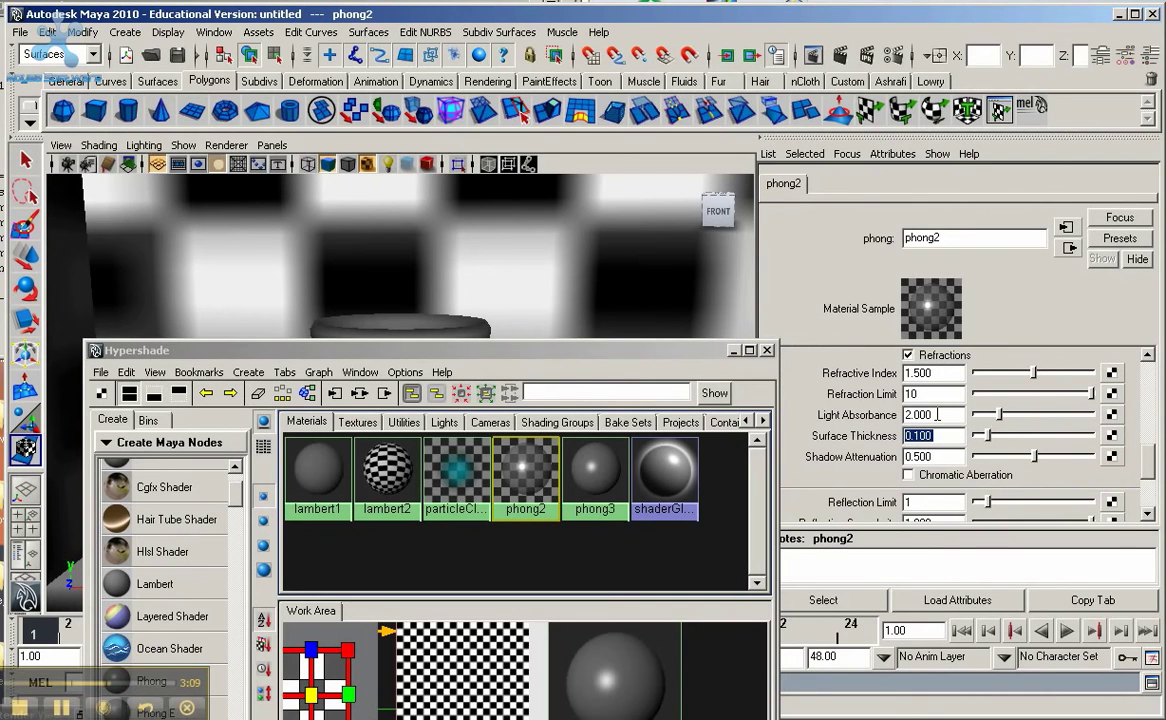
Select phong3, drag its Color to black and Transparency fully right.
{"action": "left_click", "coordinate": [595, 467]}
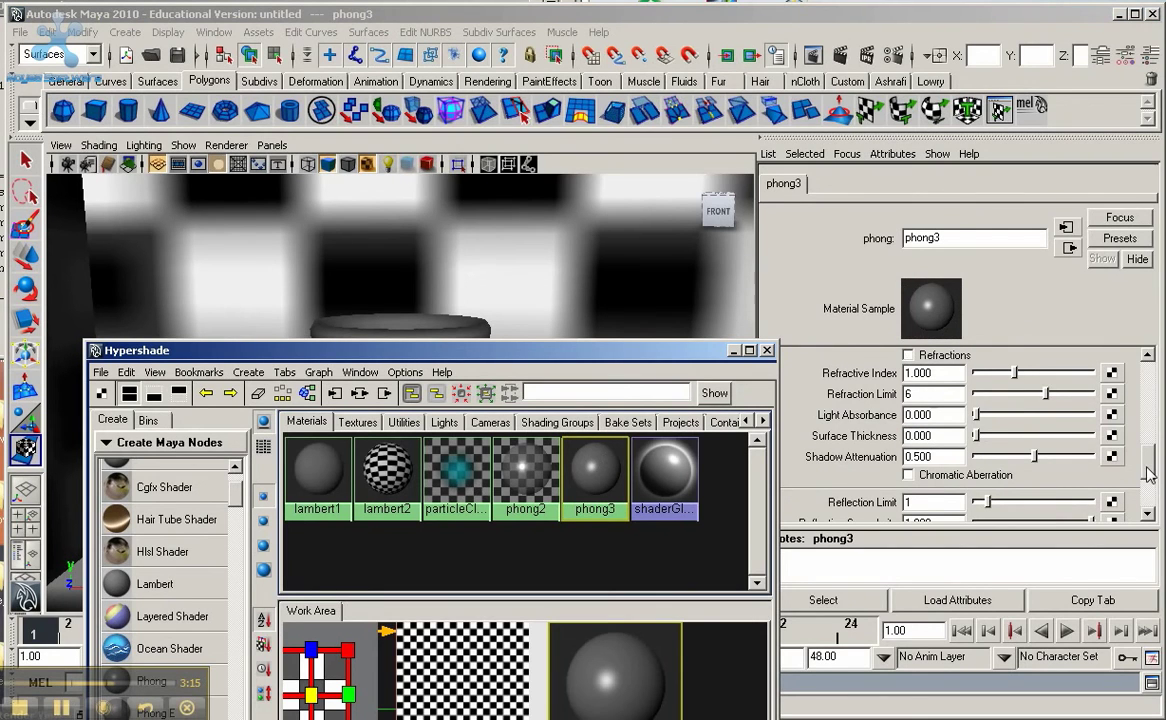
{"action": "scroll", "coordinate": [1150, 461], "scroll_direction": "up", "scroll_amount": 3}
{"action": "scroll", "coordinate": [1150, 461], "scroll_direction": "up", "scroll_amount": 5}
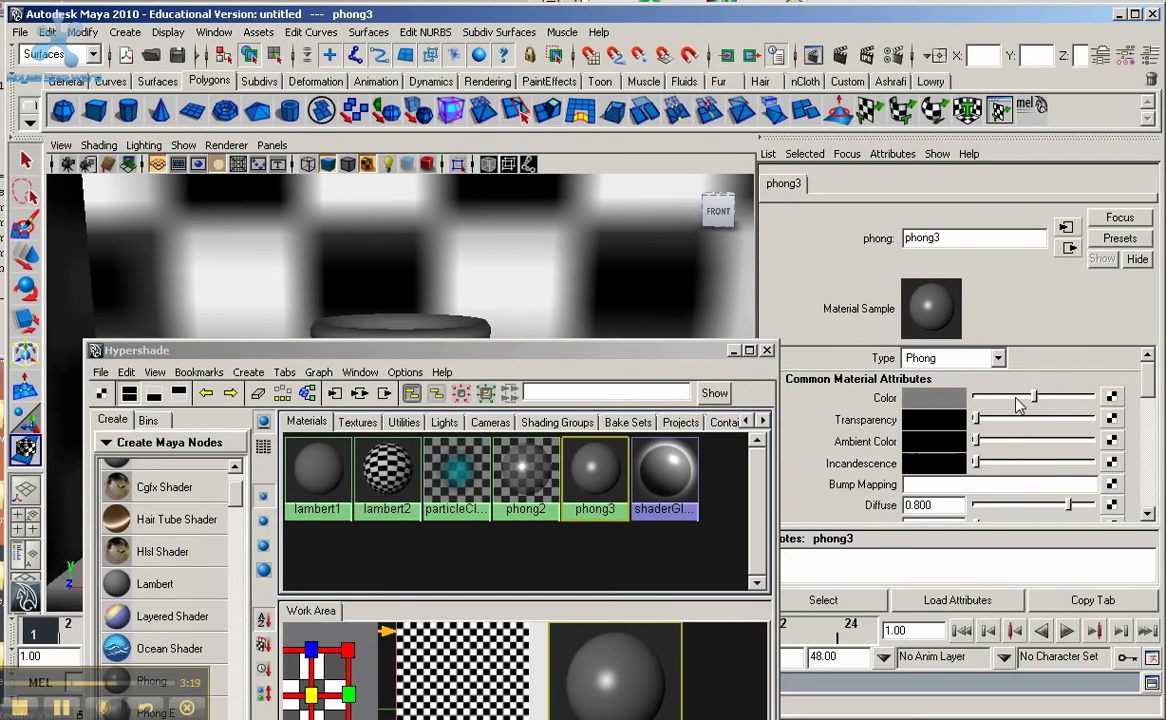
{"action": "left_click_drag", "start_coordinate": [1035, 397], "coordinate": [987, 404]}
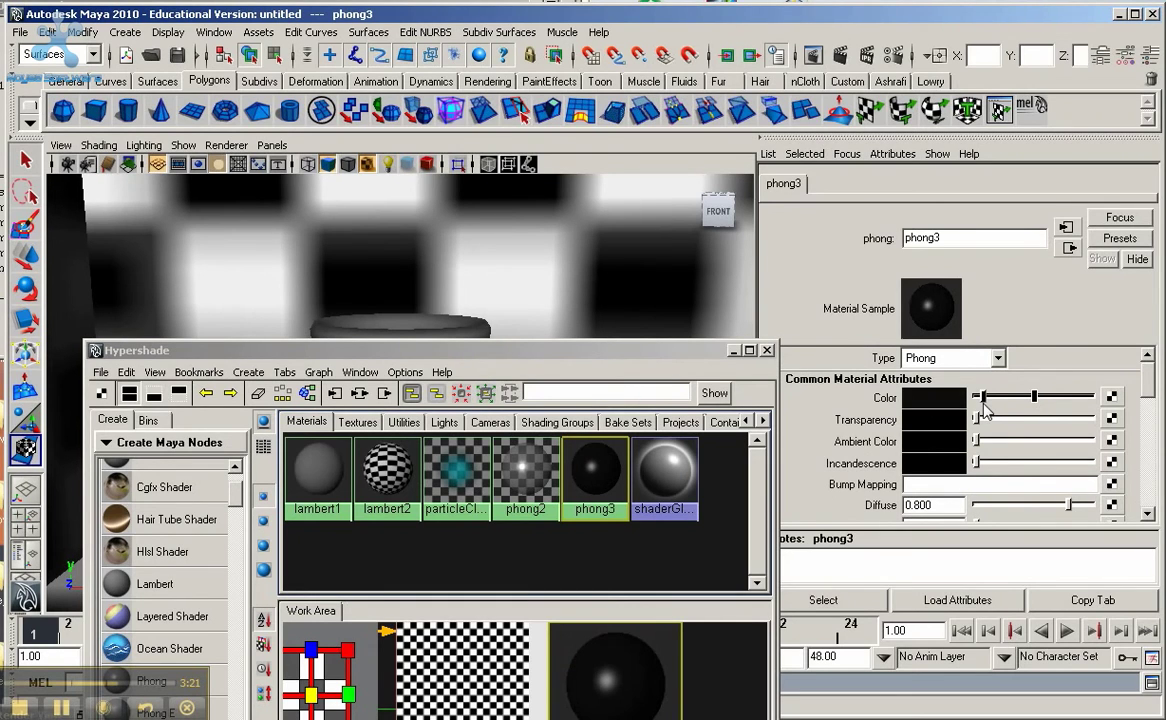
{"action": "left_click_drag", "start_coordinate": [984, 402], "coordinate": [980, 400]}
{"action": "left_click_drag", "start_coordinate": [978, 425], "coordinate": [1090, 432]}
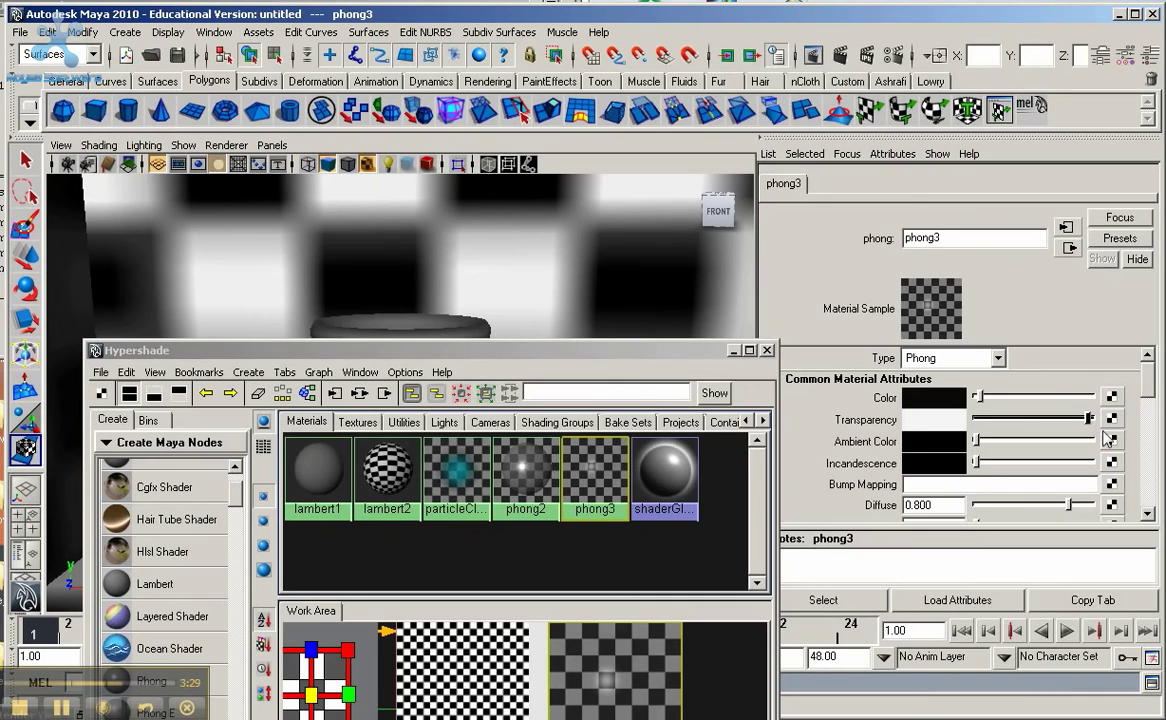
{"action": "left_click_drag", "start_coordinate": [1088, 427], "coordinate": [1085, 428]}
Raise phong3's Cosine Power to about 25.49 and increase its Reflectivity.
{"action": "scroll", "coordinate": [1137, 440], "scroll_direction": "down", "scroll_amount": 5}
{"action": "scroll", "coordinate": [1137, 440], "scroll_direction": "down", "scroll_amount": 3}
{"action": "left_click_drag", "start_coordinate": [998, 405], "coordinate": [1092, 425]}
{"action": "left_click", "coordinate": [951, 446]}
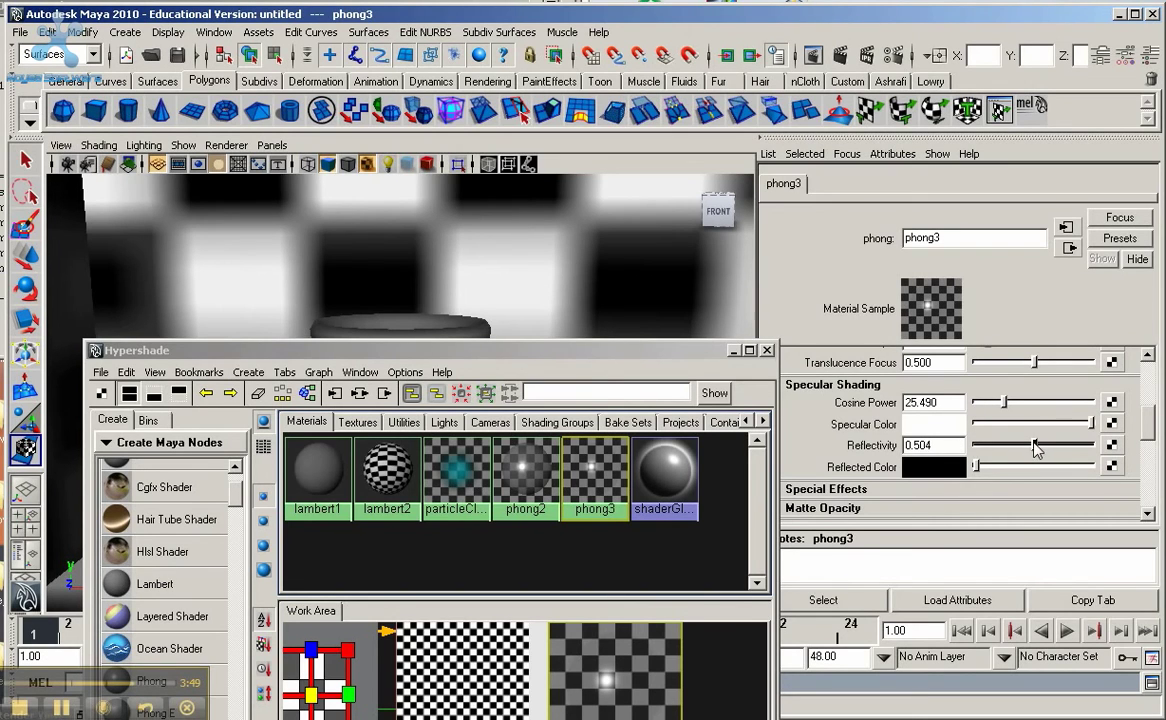
{"action": "left_click_drag", "start_coordinate": [1038, 448], "coordinate": [1072, 447]}
Turn on phong3 refractions: index 1.5, limit 10, light absorbance 2, surface thickness 0.1.
{"action": "left_click_drag", "start_coordinate": [1153, 425], "coordinate": [1156, 450]}
{"action": "left_click", "coordinate": [908, 418]}
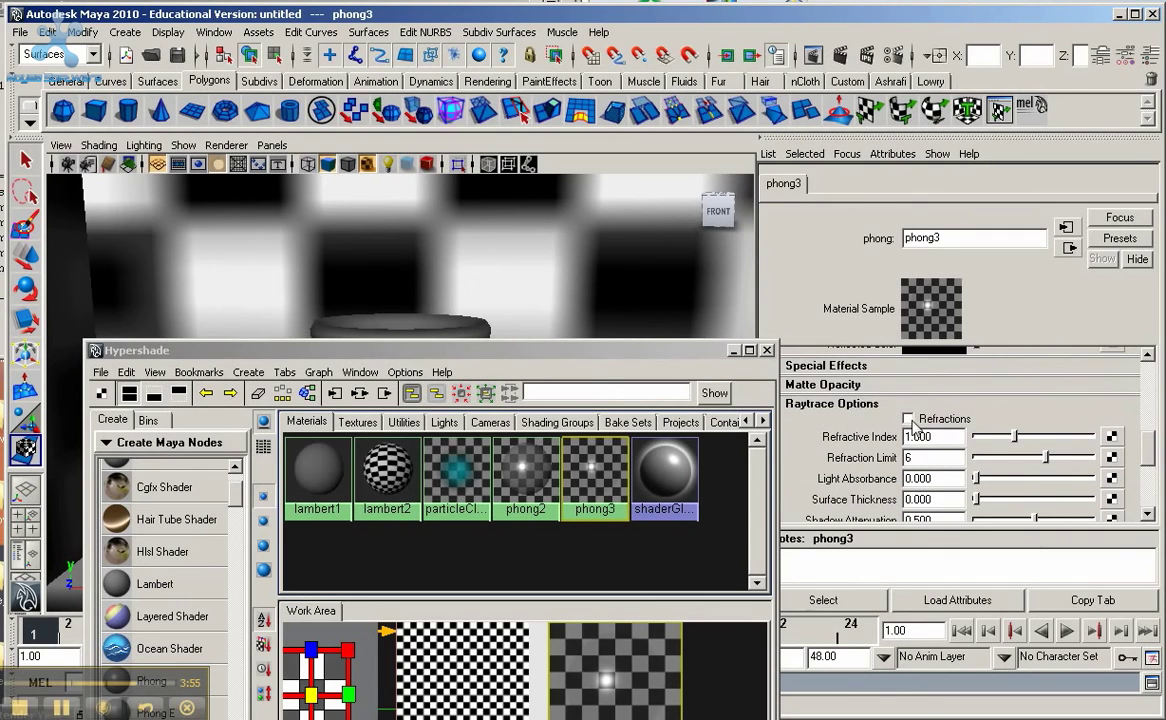
{"action": "left_click", "coordinate": [960, 437]}
{"action": "type", "text": "1.5"}
{"action": "key", "text": "Return"}
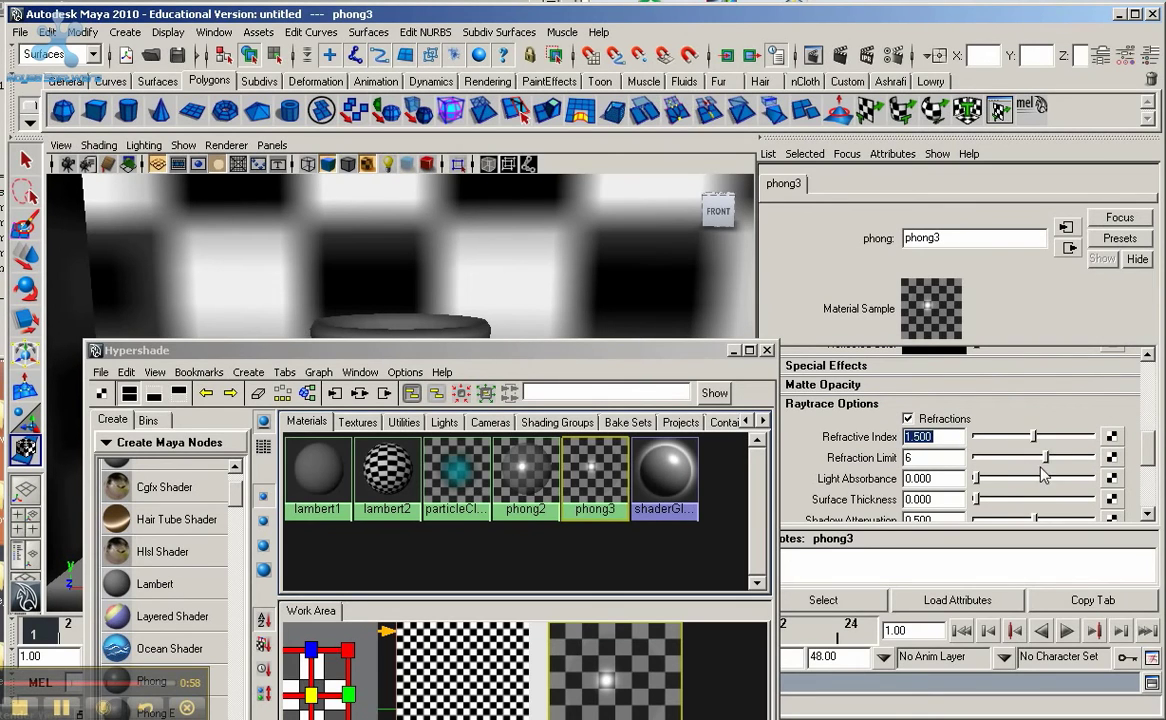
{"action": "left_click_drag", "start_coordinate": [1046, 457], "coordinate": [1092, 457]}
{"action": "left_click_drag", "start_coordinate": [933, 479], "coordinate": [872, 487]}
{"action": "type", "text": "2"}
{"action": "key", "text": "Tab"}
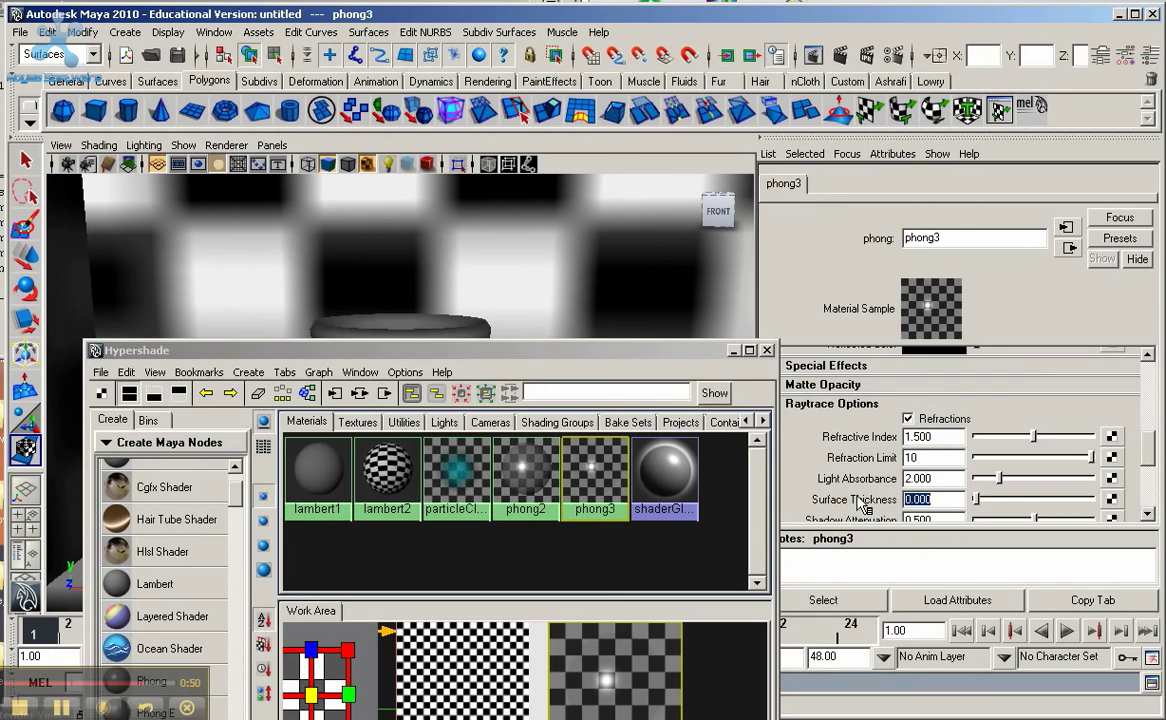
{"action": "type", "text": "0.1"}
{"action": "key", "text": "Return"}
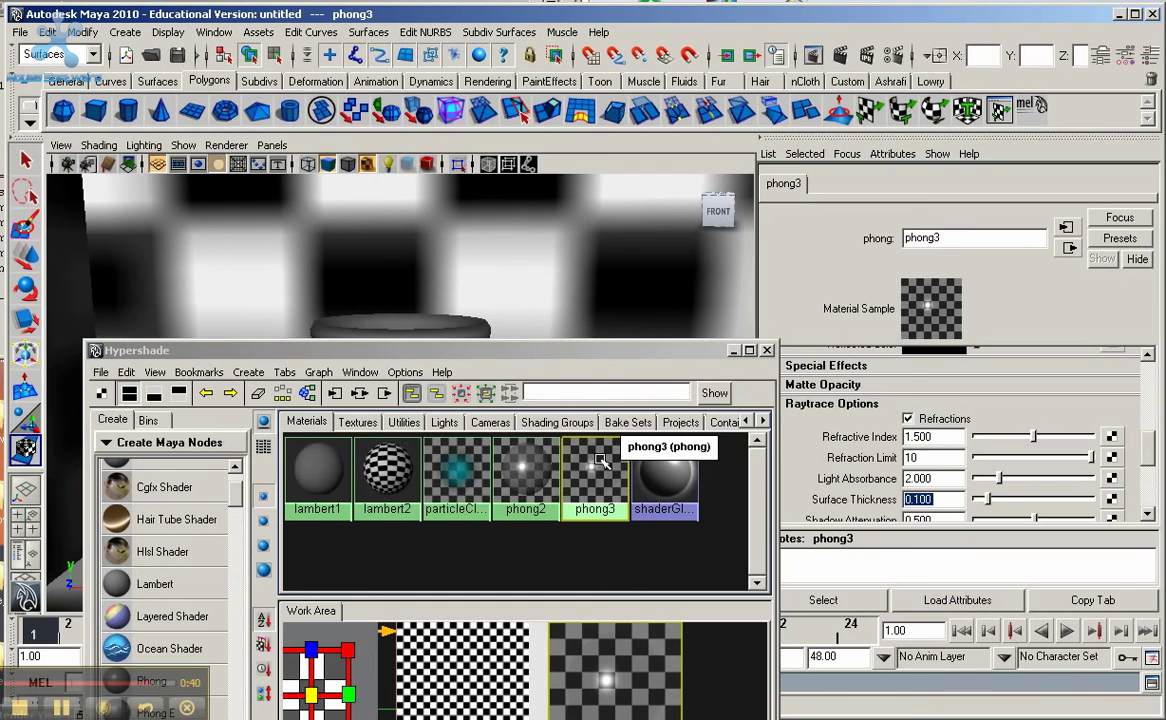
Move the Hypershade window down, then orbit and dolly the camera to look into the bowl.
{"action": "left_click", "coordinate": [557, 352]}
{"action": "left_click_drag", "start_coordinate": [557, 352], "coordinate": [561, 545]}
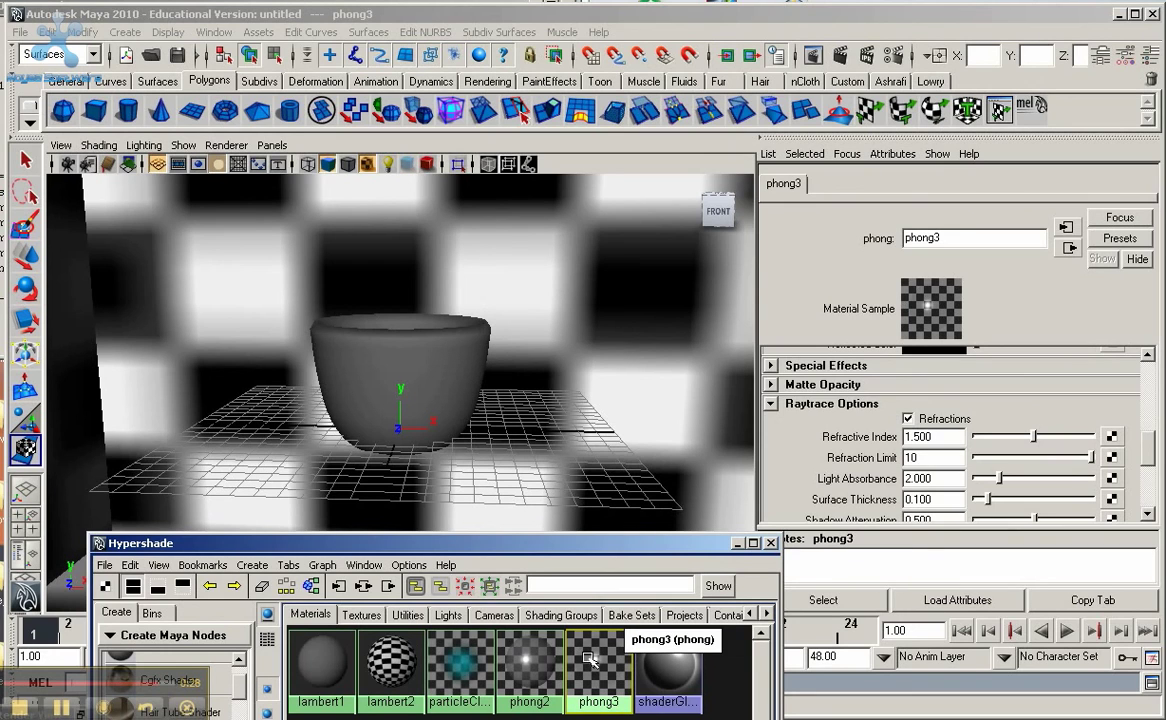
{"action": "left_click", "coordinate": [407, 347]}
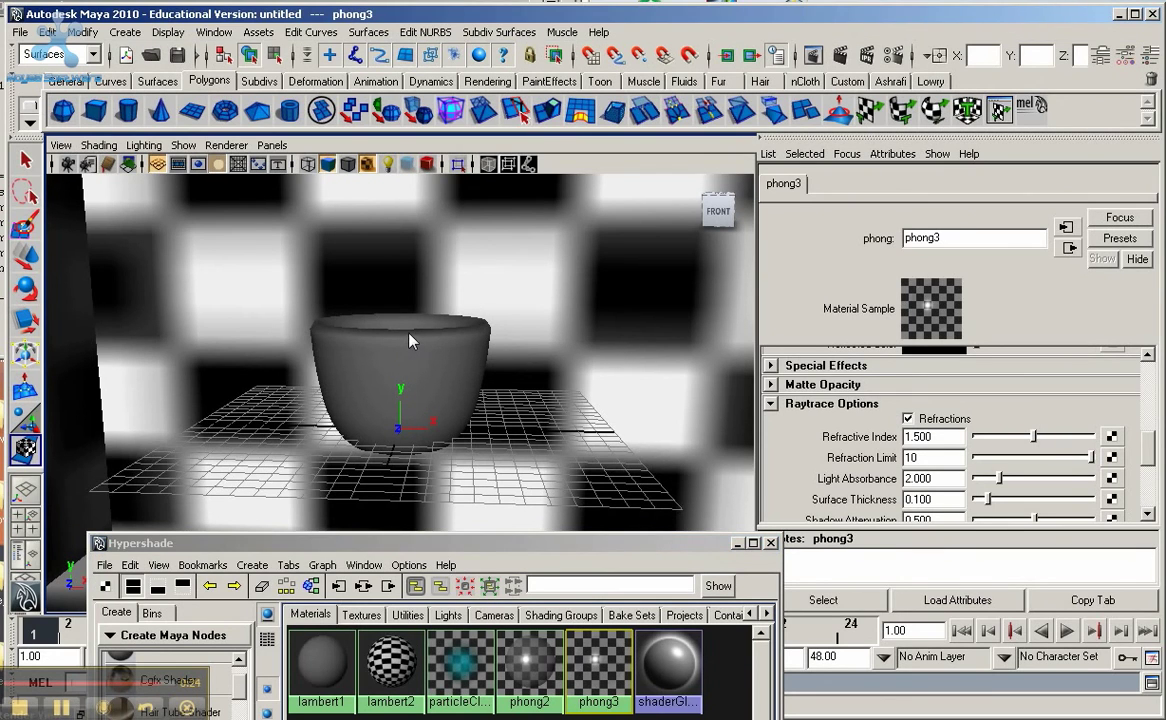
{"action": "left_click_drag", "start_coordinate": [409, 336], "coordinate": [439, 403], "text": "alt"}
{"action": "scroll", "coordinate": [441, 404], "scroll_direction": "up", "scroll_amount": 3}
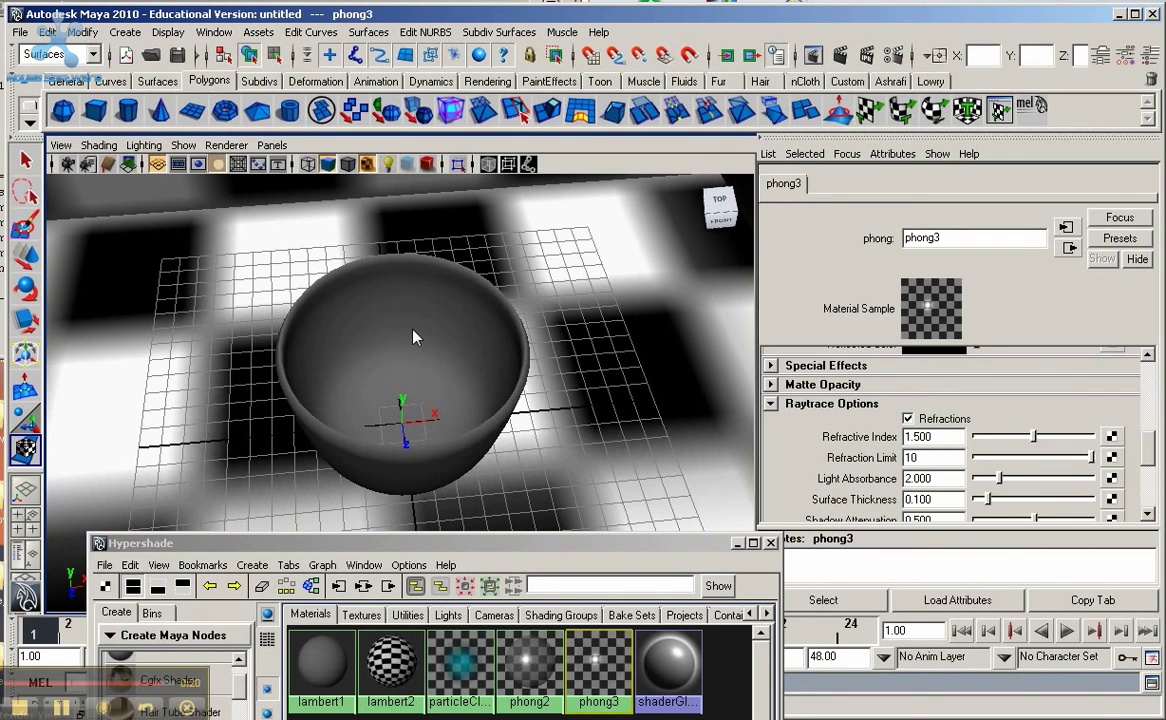
Select the bowl (nurbsToPoly1) and switch it to Face component mode via the marking menu.
{"action": "left_click", "coordinate": [48, 32]}
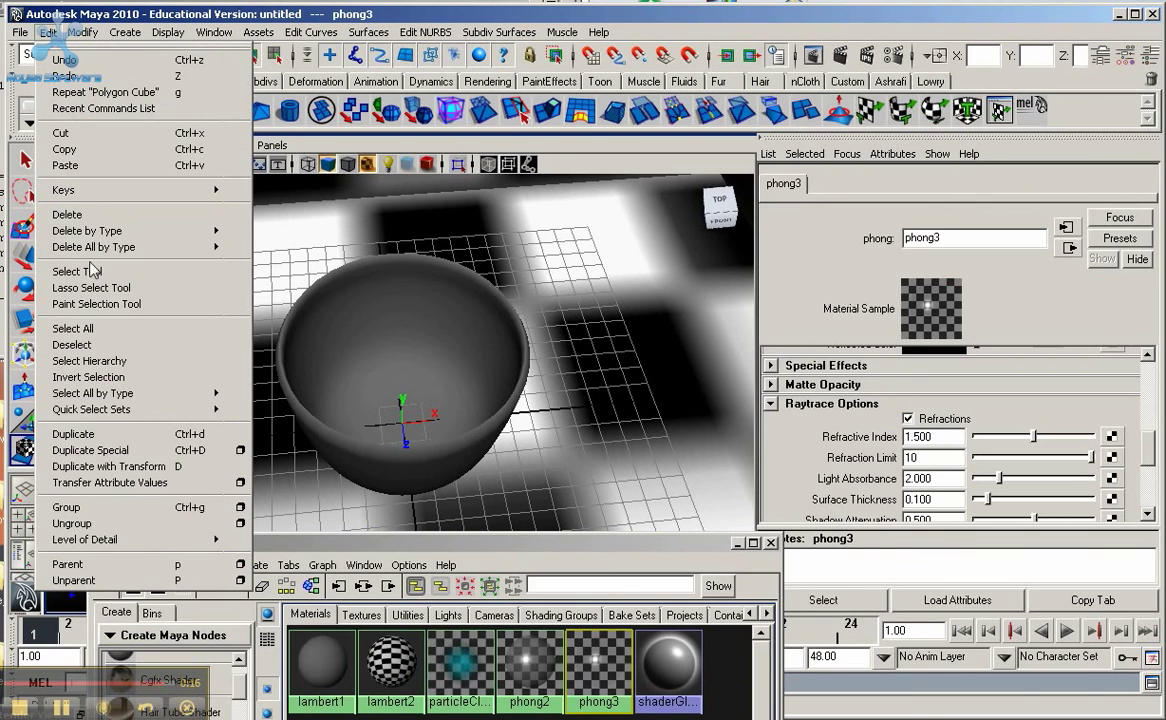
{"action": "left_click", "coordinate": [100, 303]}
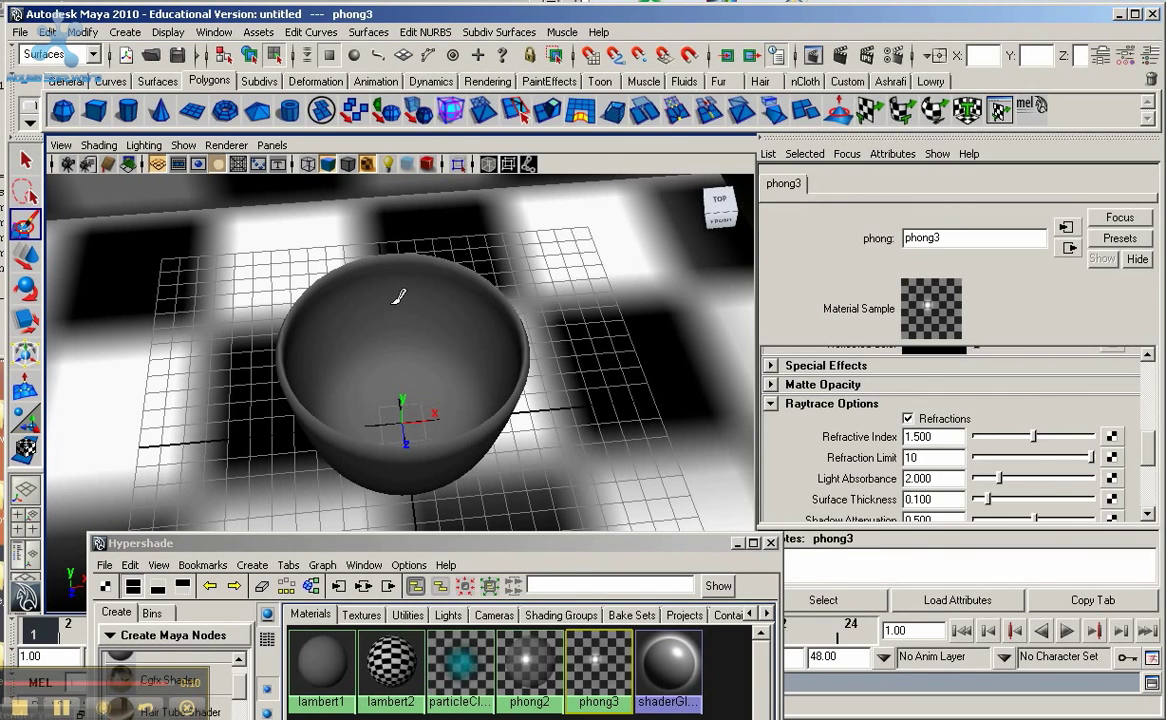
{"action": "left_click", "coordinate": [27, 163]}
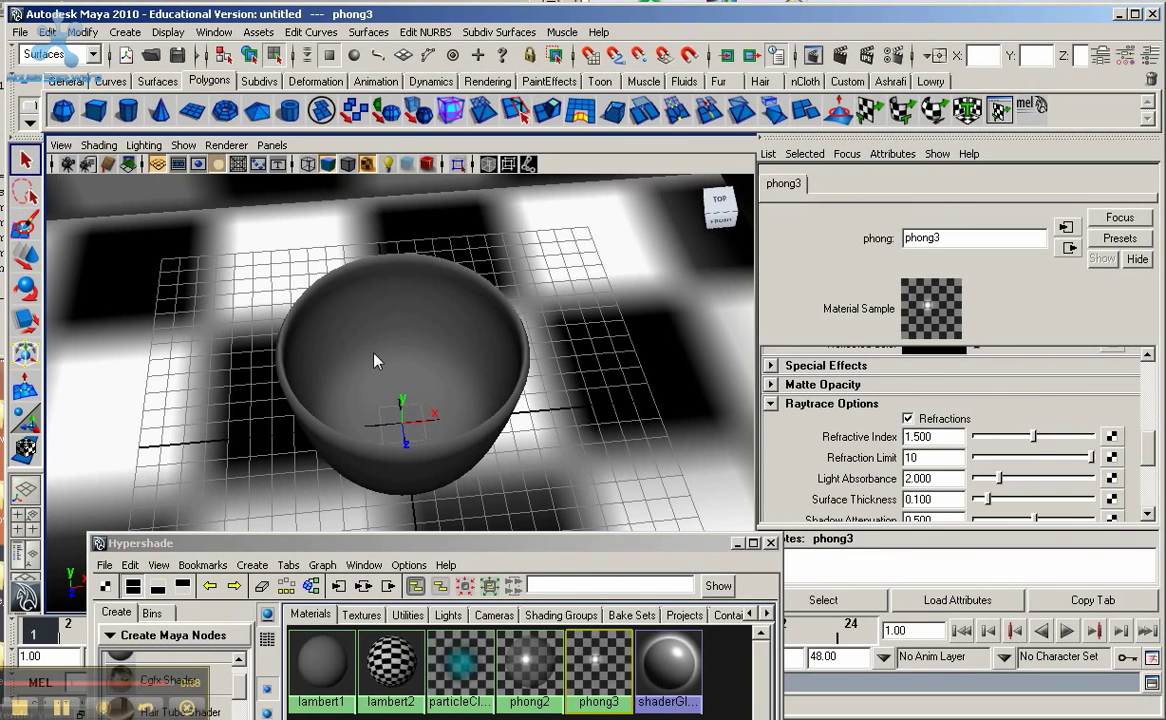
{"action": "left_click", "coordinate": [404, 307]}
{"action": "key", "text": "F8"}
{"action": "right_click", "coordinate": [447, 341]}
{"action": "right_click_drag", "start_coordinate": [447, 338], "coordinate": [449, 376]}
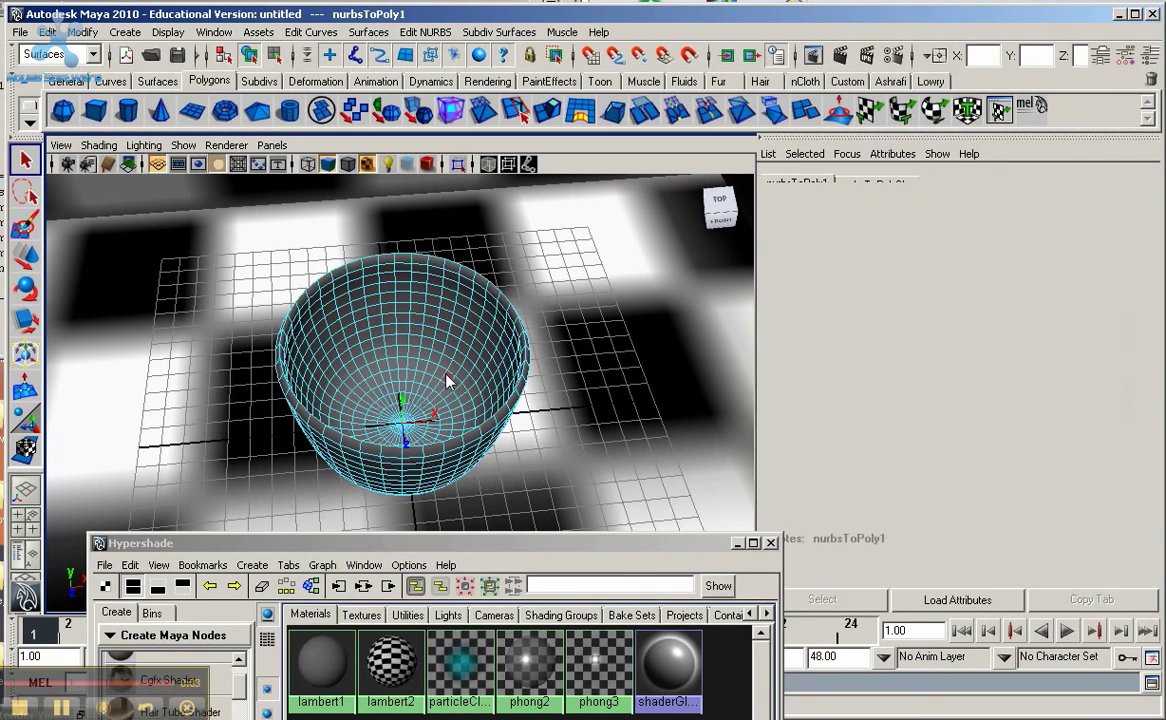